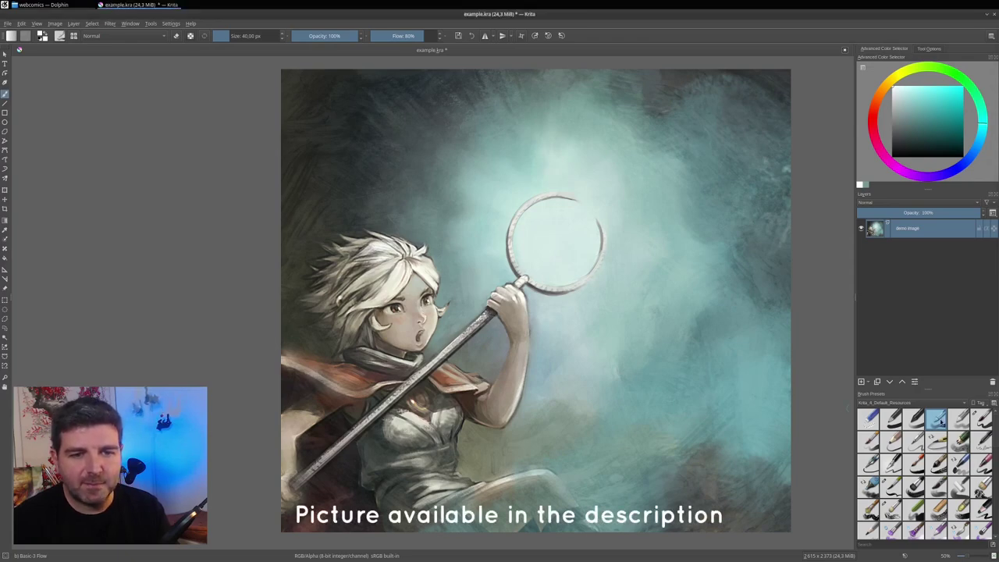
Add a new paint layer and paint a white squiggle around the staff's ring.
mouse_move(941, 421)
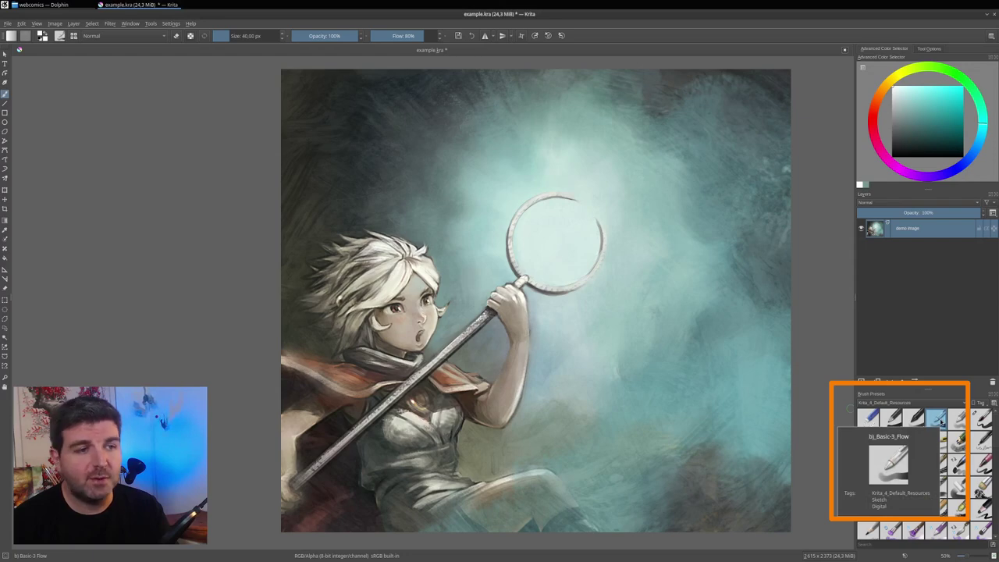
click(861, 382)
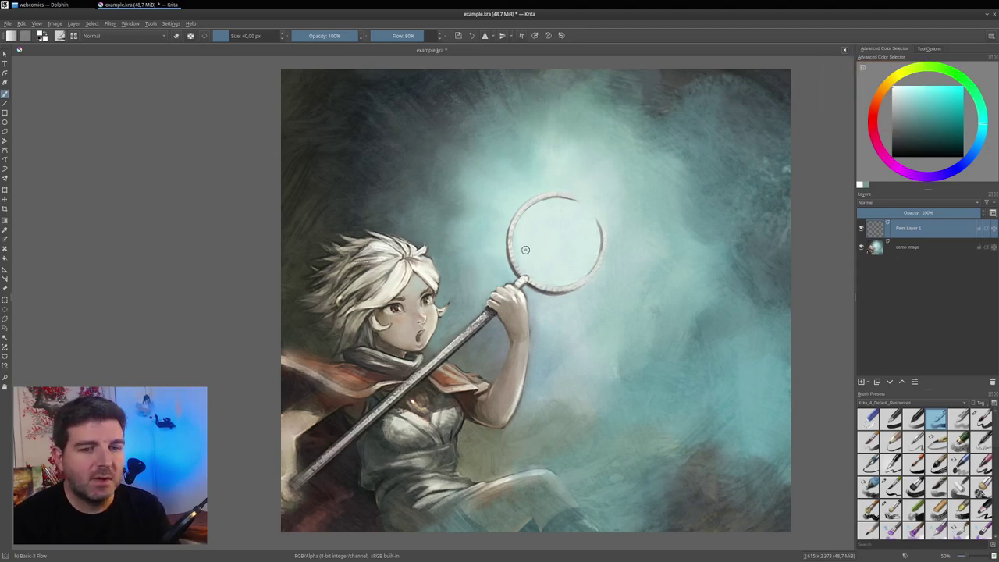
mouse_move(513, 261)
mouse_down()
mouse_move(486, 257)
mouse_move(460, 224)
mouse_move(508, 236)
mouse_move(528, 230)
mouse_move(504, 193)
mouse_move(549, 217)
mouse_move(590, 215)
mouse_move(634, 243)
mouse_move(612, 288)
mouse_move(562, 301)
mouse_move(562, 339)
mouse_move(645, 245)
mouse_move(630, 217)
mouse_up()
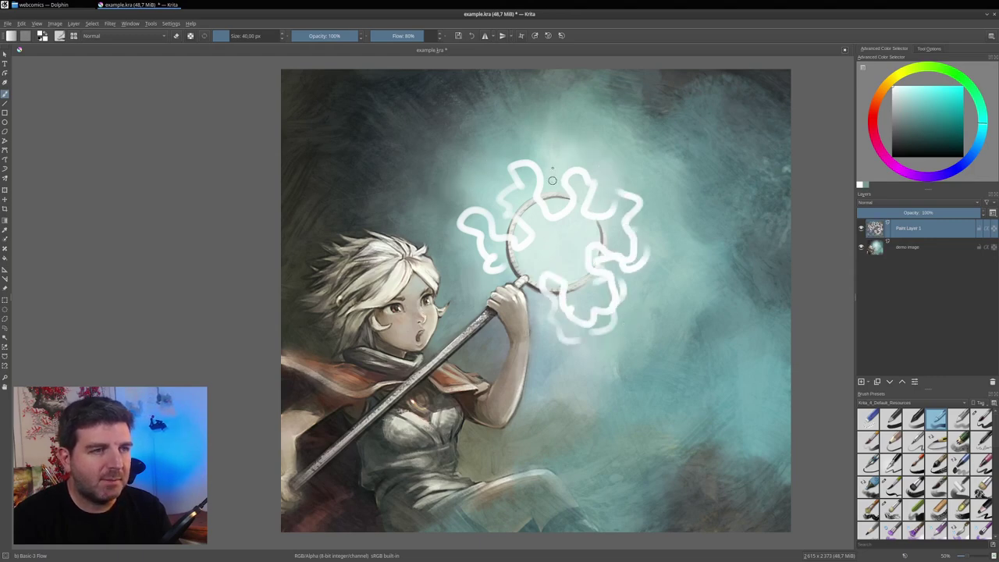
Paint white light rays radiating up, to the lower right and upper left of the ring.
drag(552, 180, 556, 110)
drag(577, 158, 589, 109)
drag(593, 179, 626, 135)
drag(624, 188, 655, 152)
drag(643, 191, 670, 173)
mouse_move(690, 217)
mouse_down()
mouse_move(645, 234)
mouse_move(689, 256)
mouse_up()
mouse_move(651, 267)
mouse_down()
mouse_move(684, 288)
mouse_move(663, 365)
mouse_up()
drag(605, 328, 636, 381)
drag(589, 351, 622, 401)
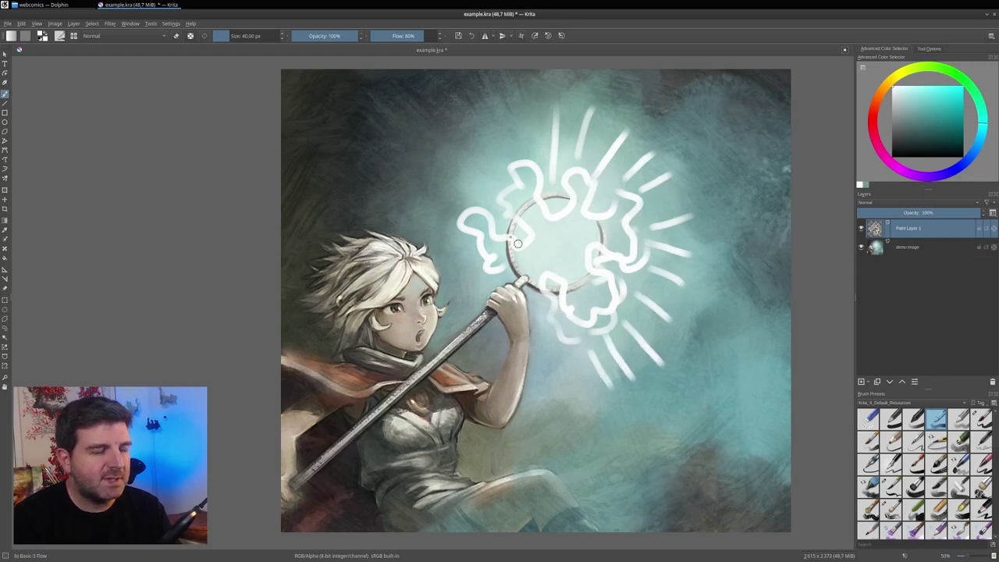
mouse_move(486, 207)
mouse_down()
mouse_move(459, 186)
mouse_move(472, 164)
mouse_up()
drag(510, 177, 489, 133)
drag(523, 161, 513, 110)
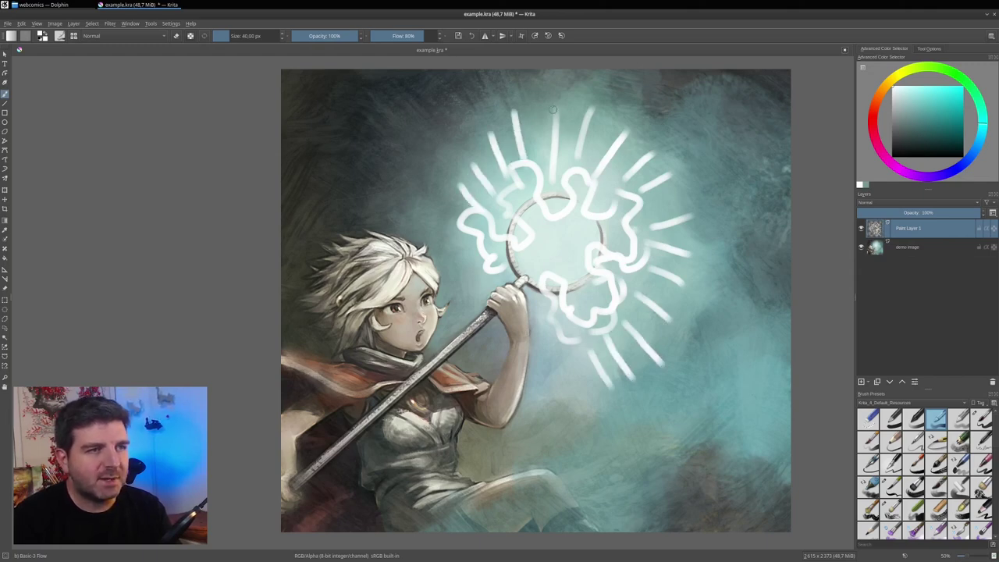
Add more rays, a zigzag bolt on the right and wavy strokes below the glow.
drag(616, 181, 643, 137)
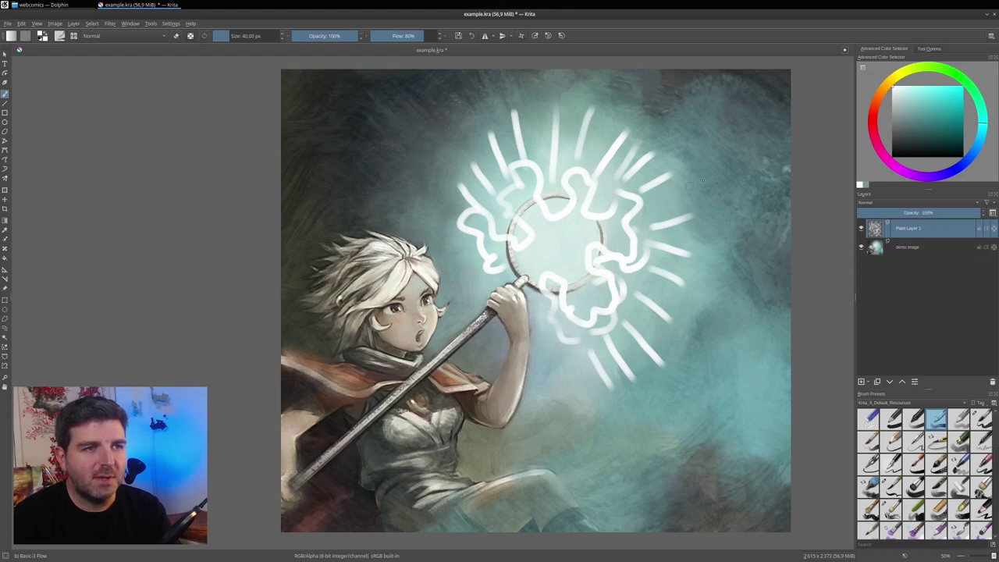
drag(665, 192, 714, 178)
drag(653, 254, 745, 290)
mouse_move(649, 300)
mouse_down()
mouse_move(691, 327)
mouse_move(644, 329)
mouse_move(684, 356)
mouse_up()
drag(579, 351, 582, 408)
drag(556, 352, 550, 378)
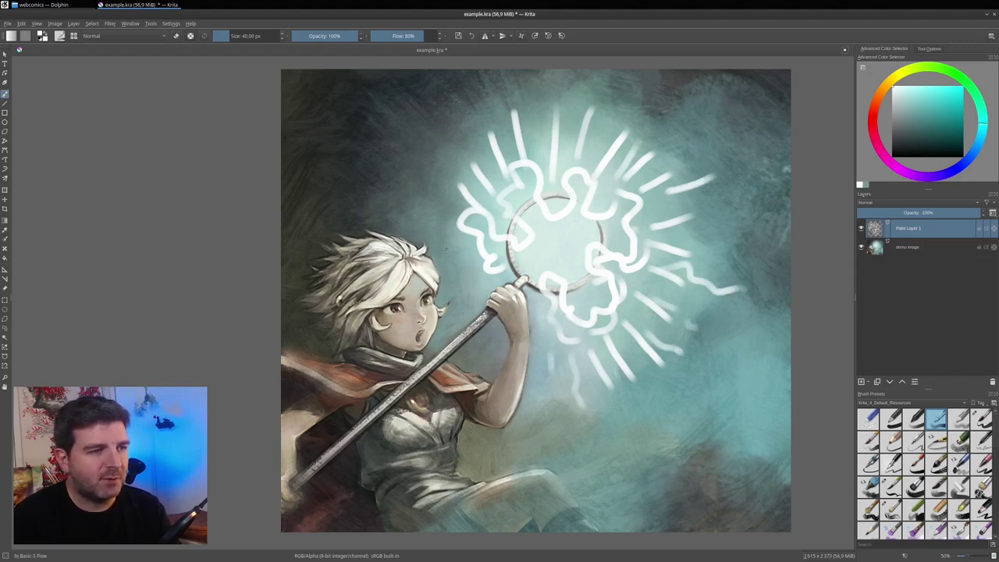
drag(447, 249, 475, 248)
drag(428, 175, 468, 192)
drag(462, 149, 482, 165)
drag(487, 136, 497, 158)
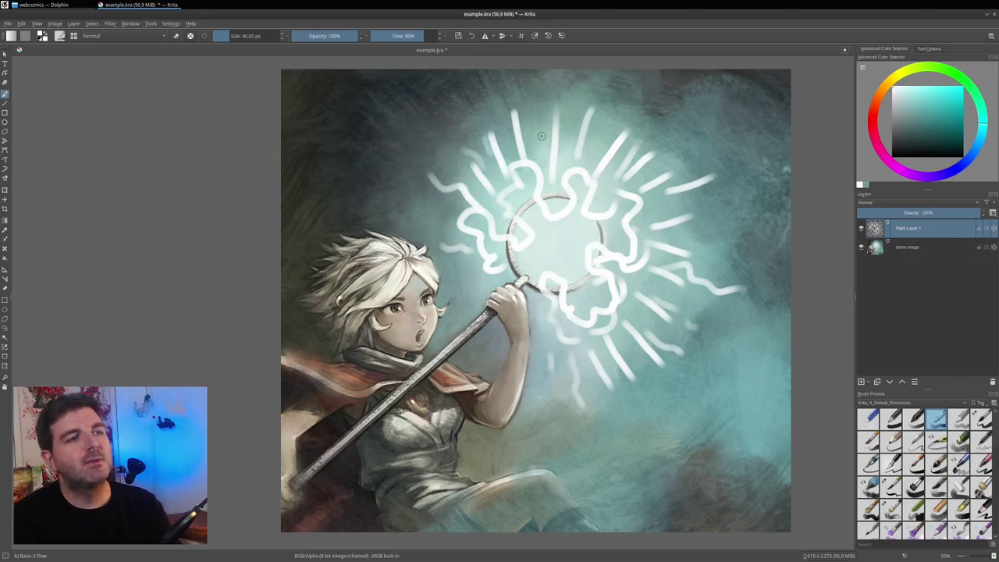
Save the painting and start G'MIC-Qt from the Filter menu.
key(ctrl+s)
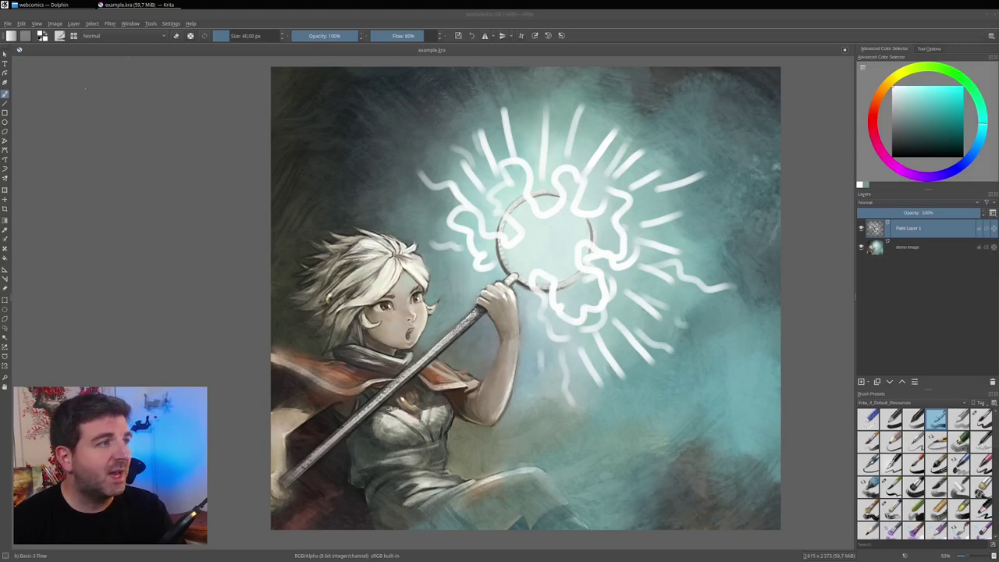
click(110, 23)
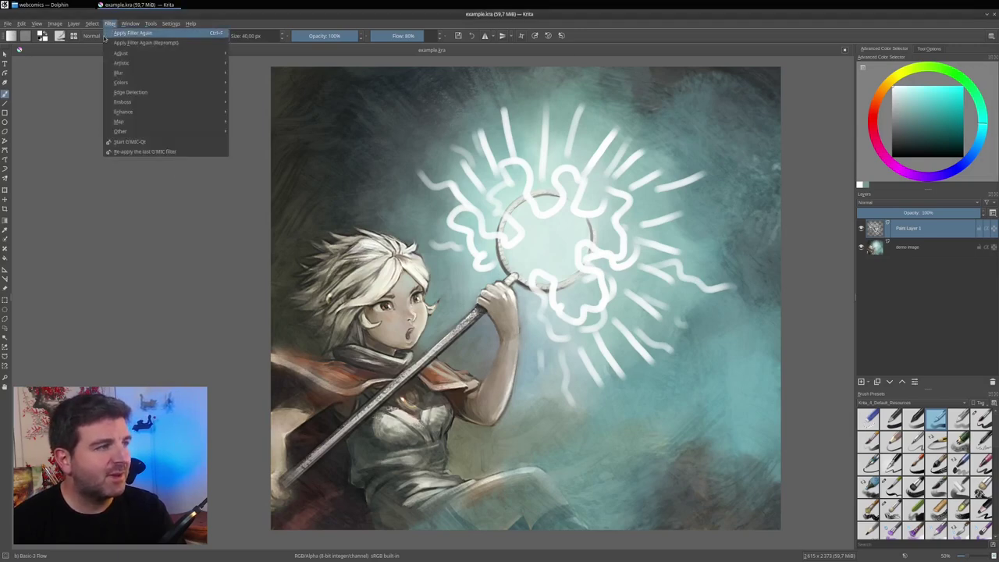
click(129, 142)
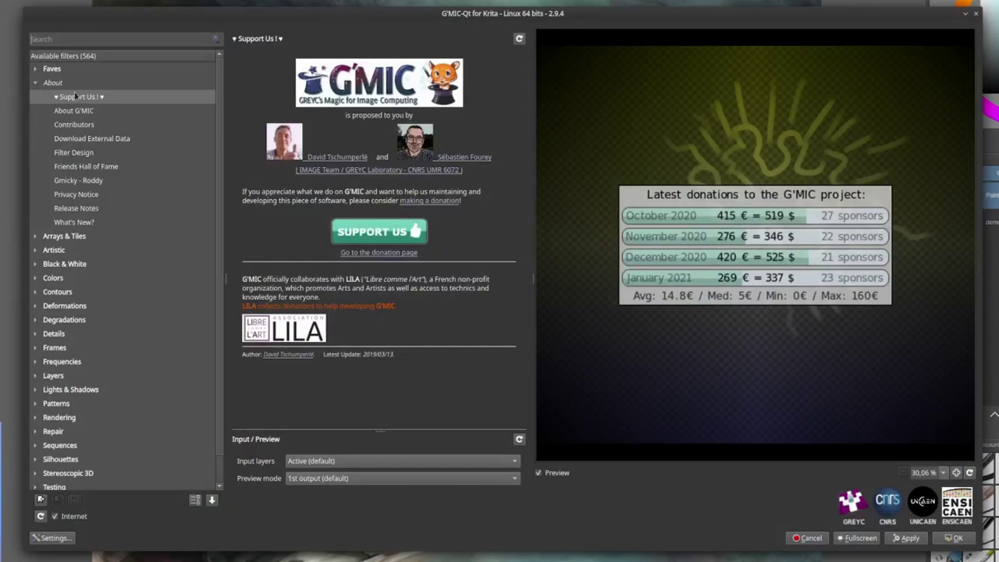
Select the Crease filter in the Deformations category.
click(57, 306)
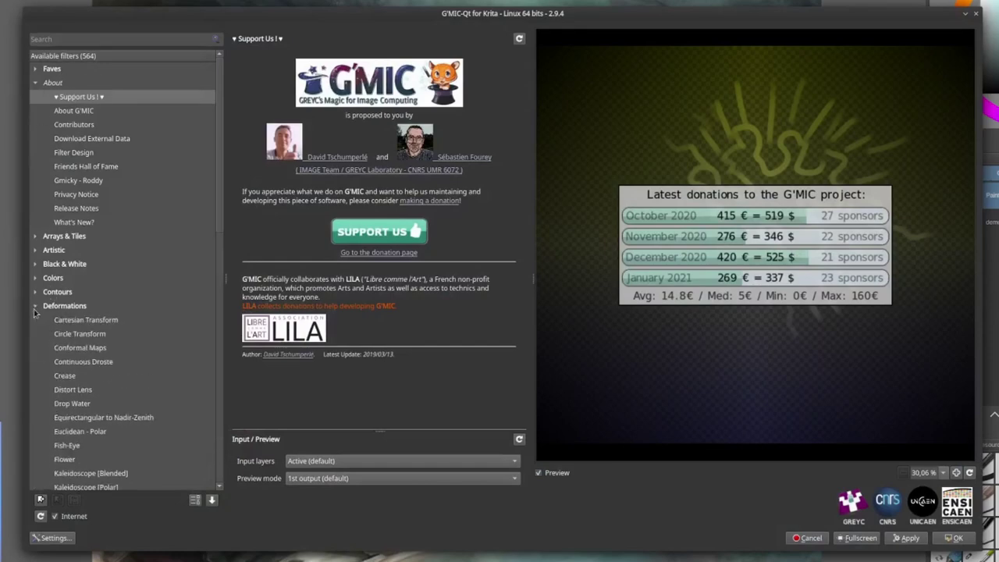
scroll(120, 276, down, 1)
scroll(120, 276, down, 3)
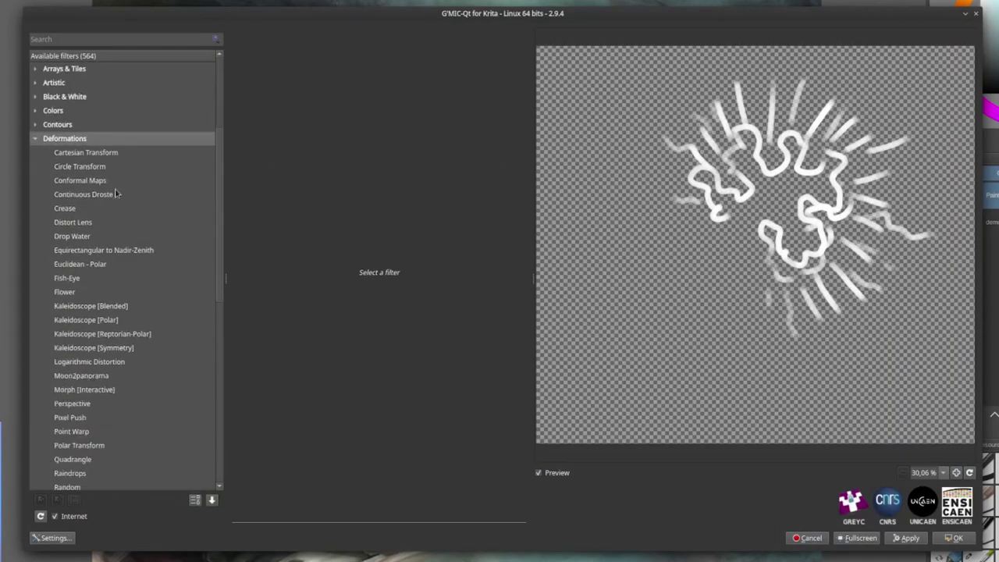
click(70, 209)
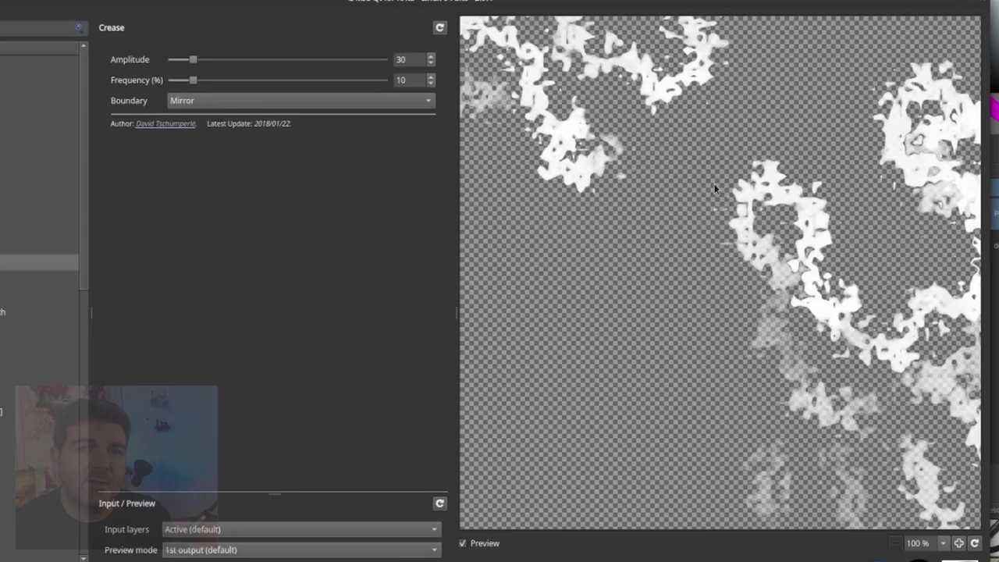
Try different Crease amplitudes and frequencies, settling on Amplitude 37.5 and Frequency 3.4%.
drag(645, 108, 732, 386)
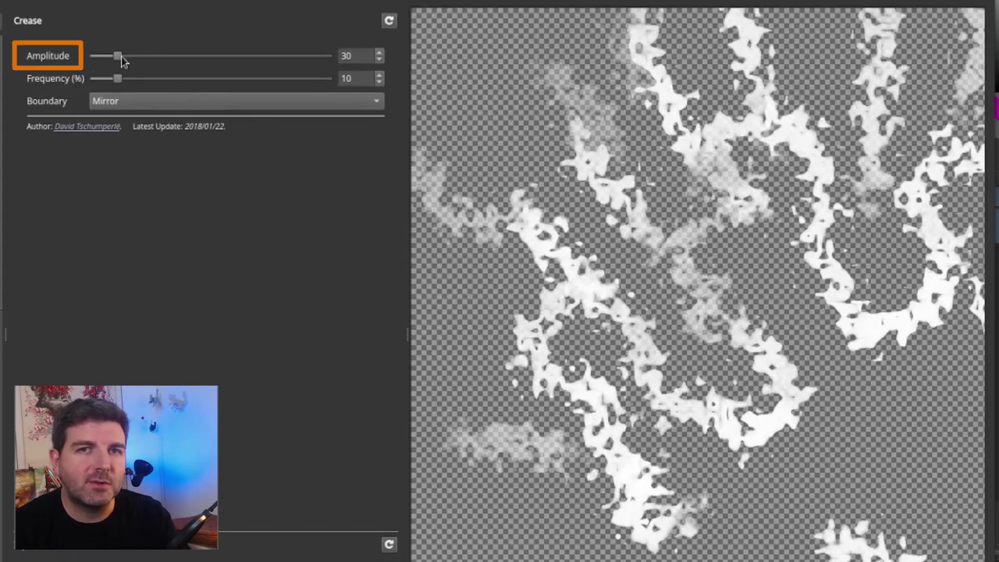
drag(120, 59, 209, 60)
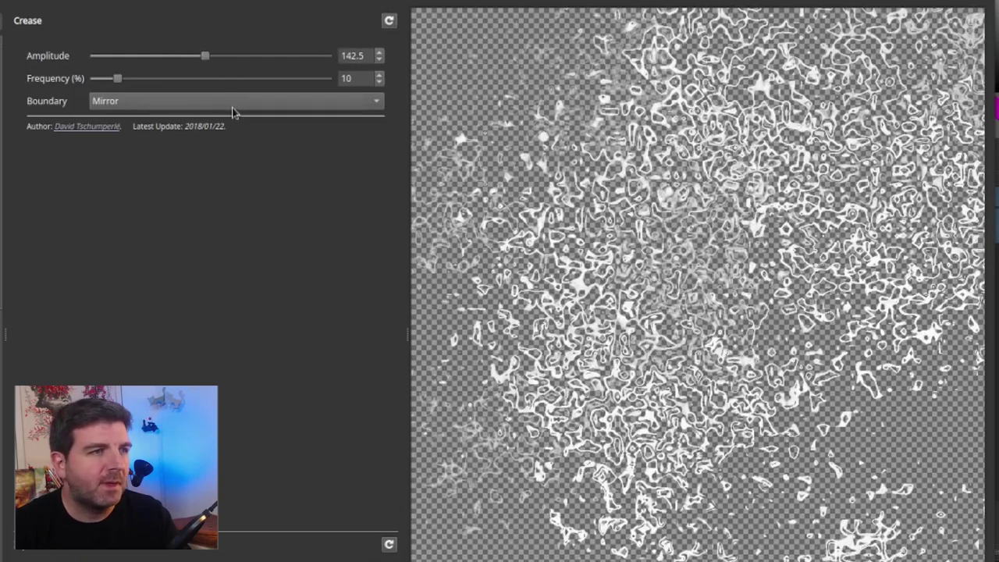
drag(207, 59, 101, 68)
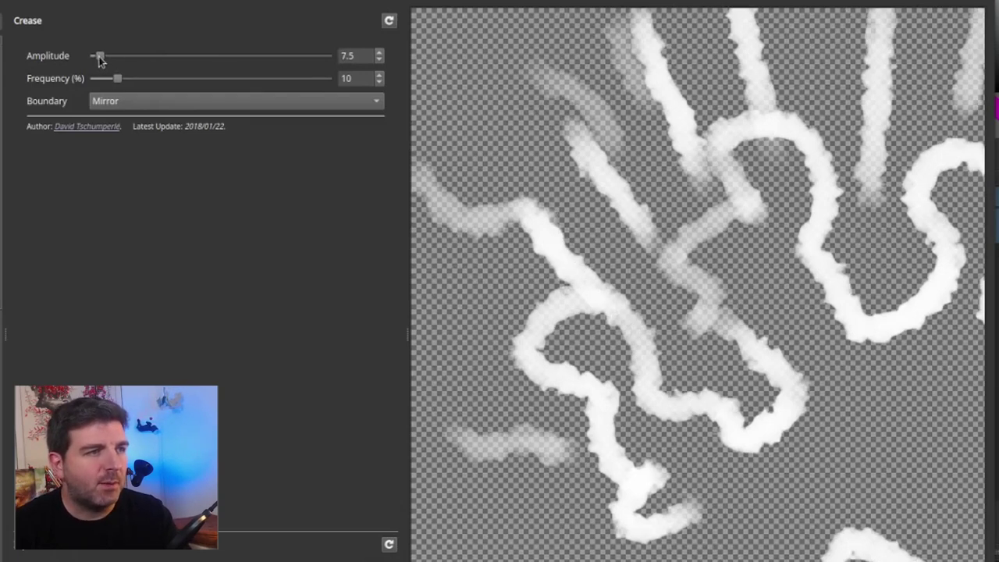
drag(100, 60, 121, 63)
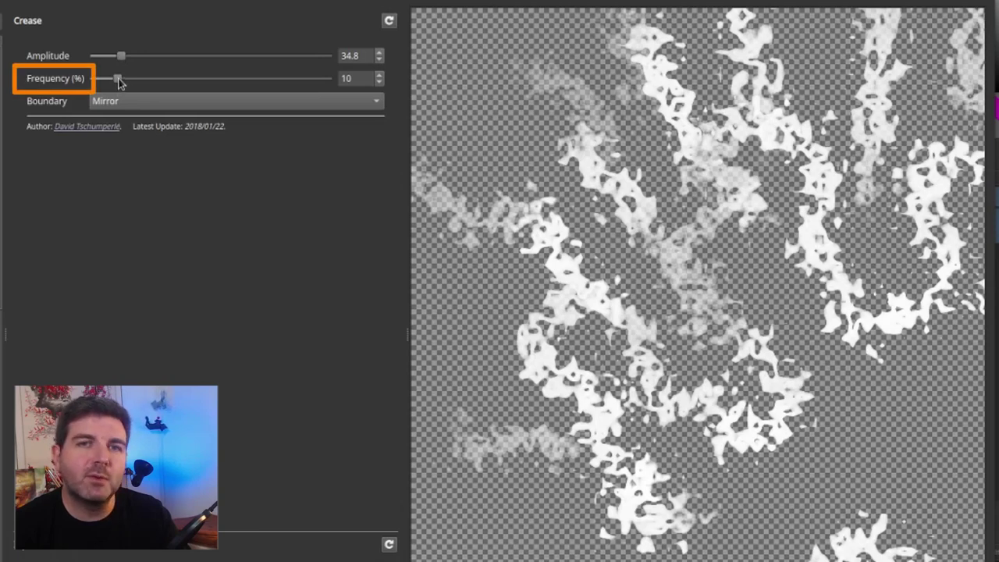
drag(118, 80, 265, 82)
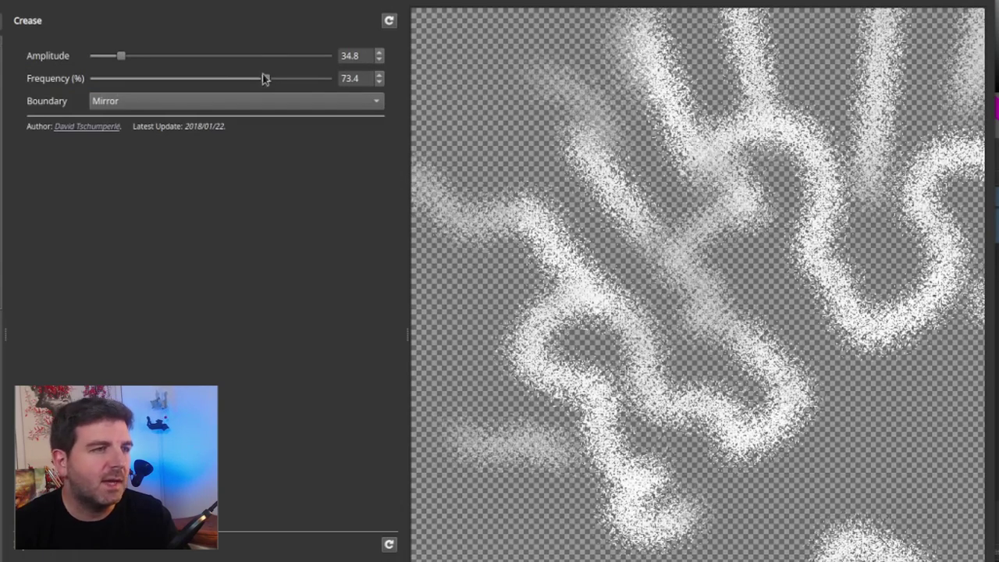
drag(264, 79, 104, 82)
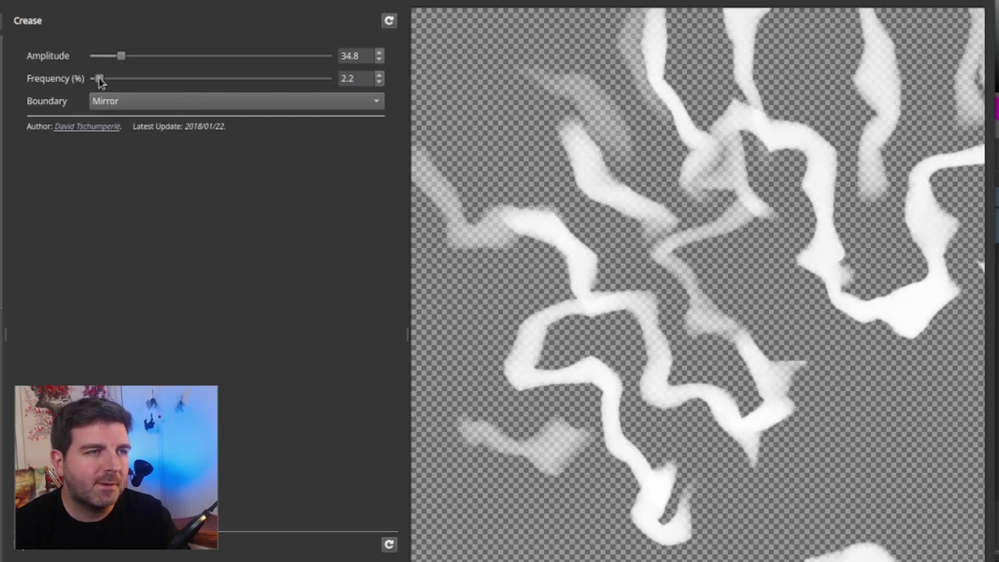
drag(99, 80, 103, 80)
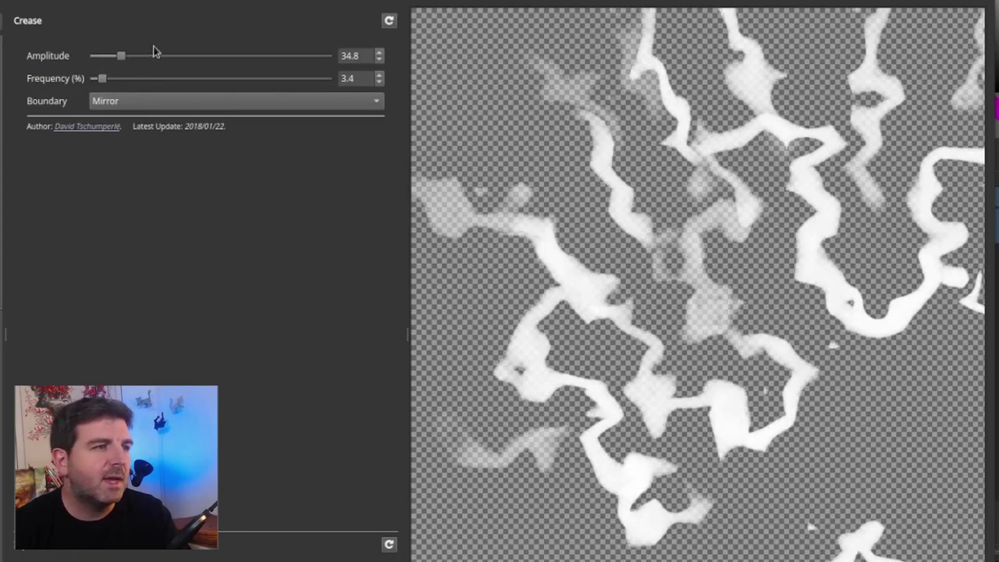
drag(120, 57, 166, 60)
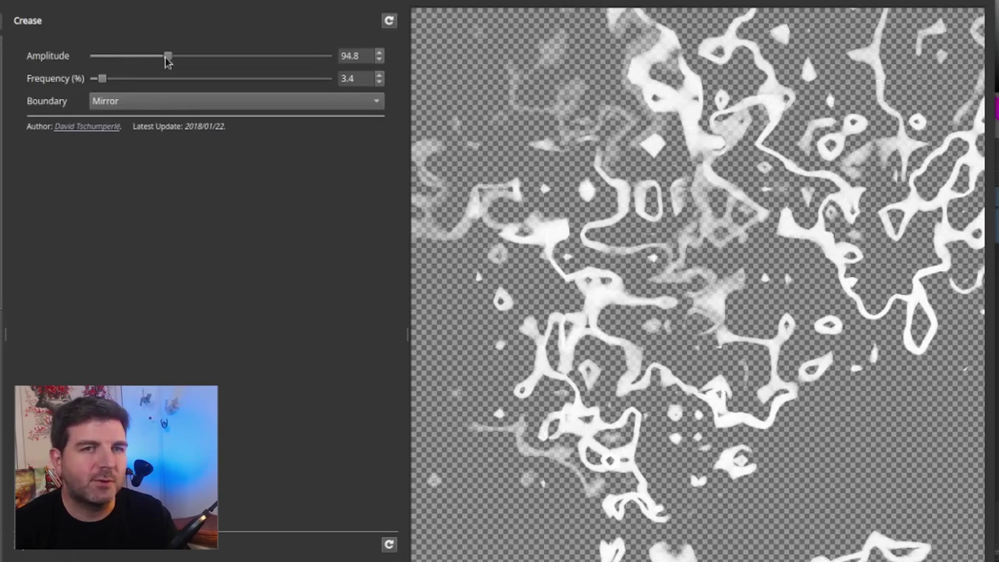
drag(166, 59, 124, 56)
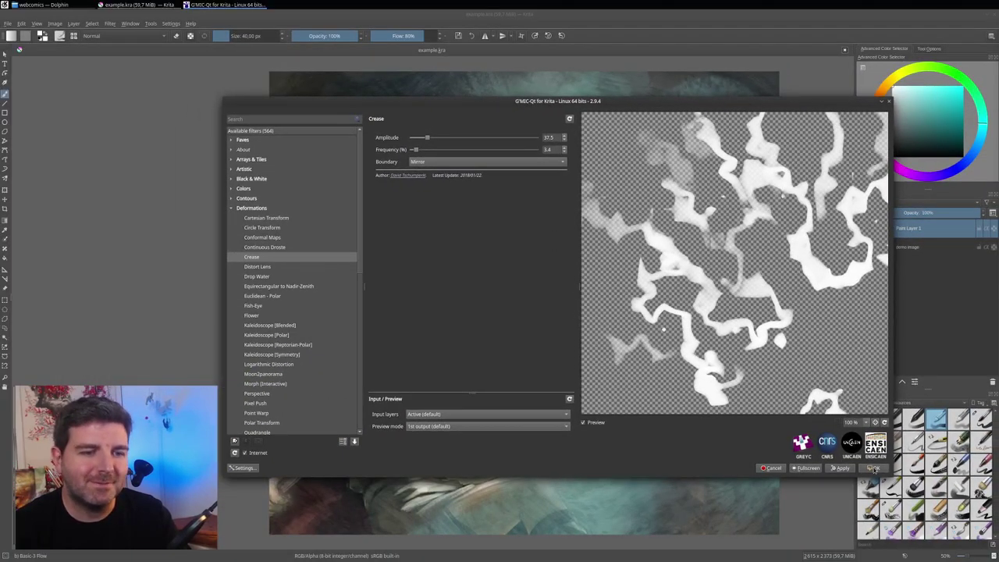
Apply the Crease filter and open Layer Style for Paint Layer 1, moved aside.
click(873, 469)
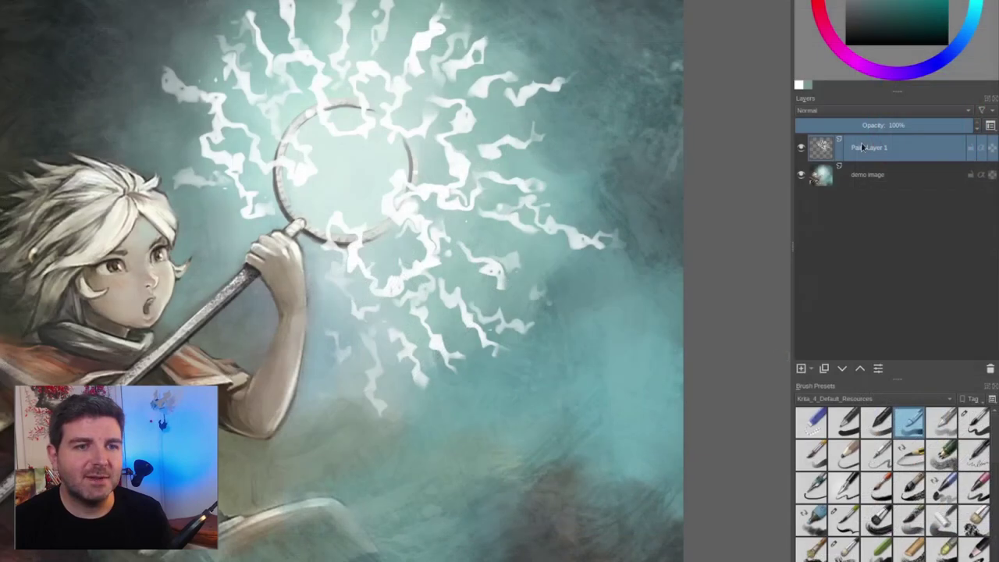
right_click(863, 146)
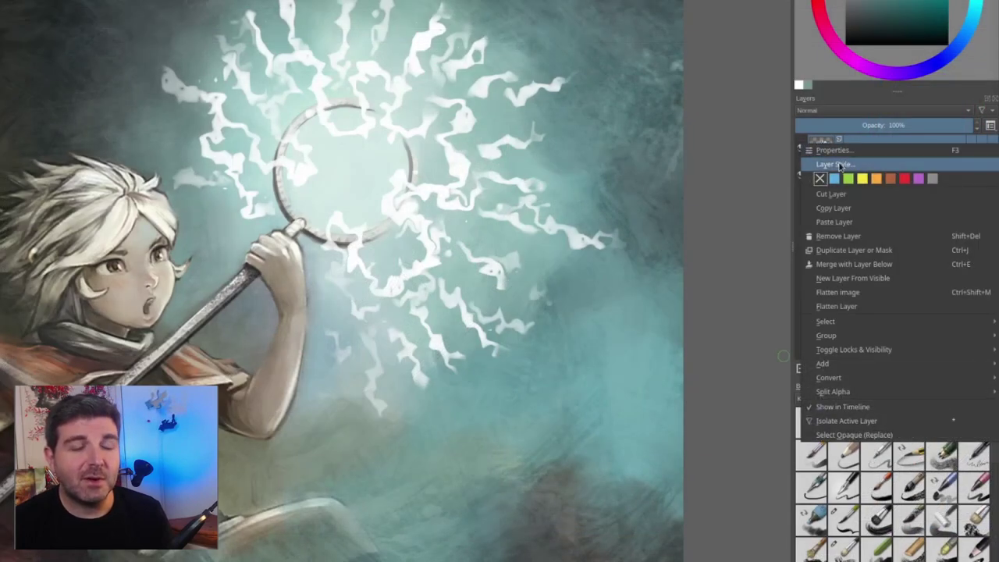
click(840, 165)
drag(290, 6, 730, 29)
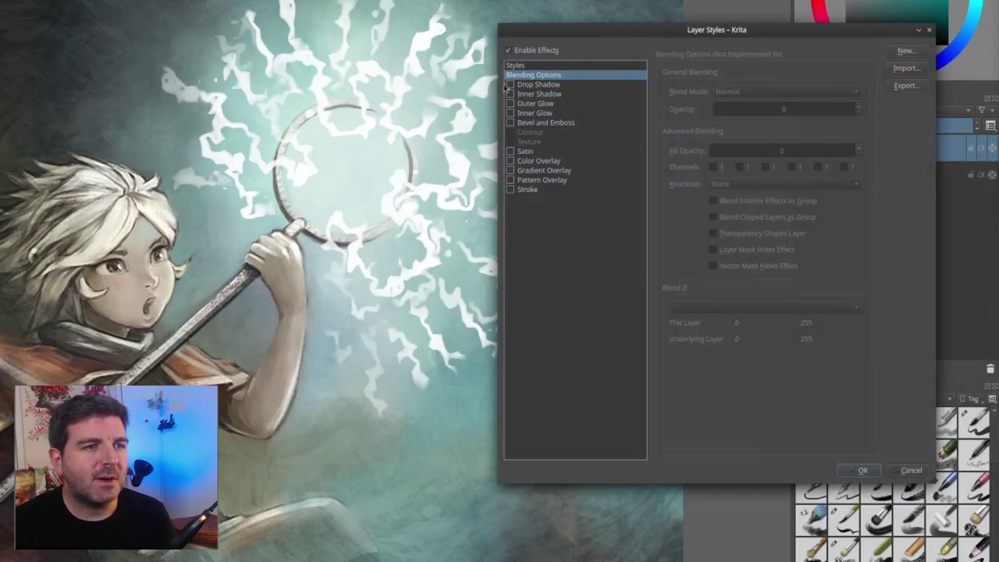
Enable Outer Glow with 60 px size, 20% spread and Color Dodge blending.
click(510, 104)
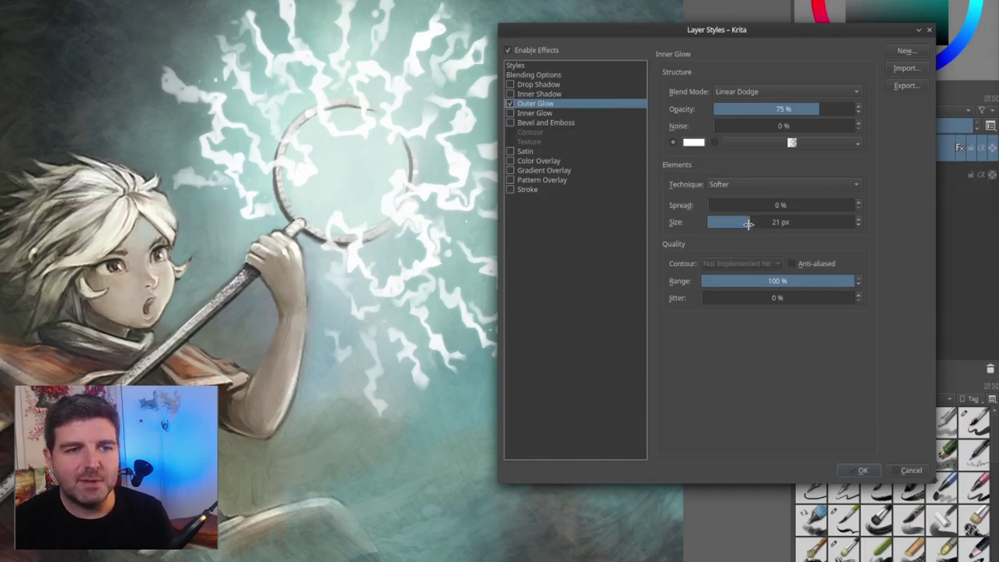
drag(748, 224, 780, 235)
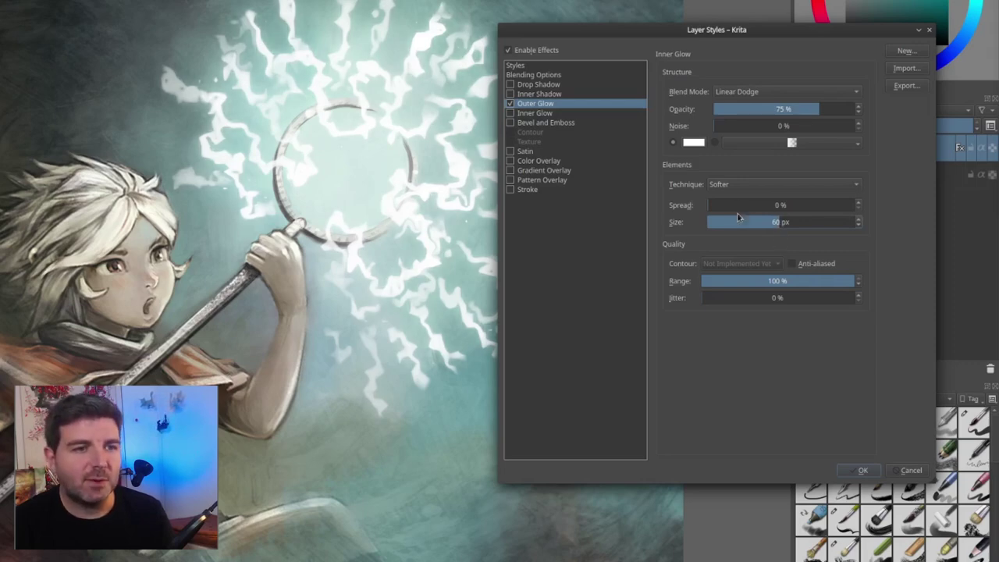
drag(709, 205, 735, 210)
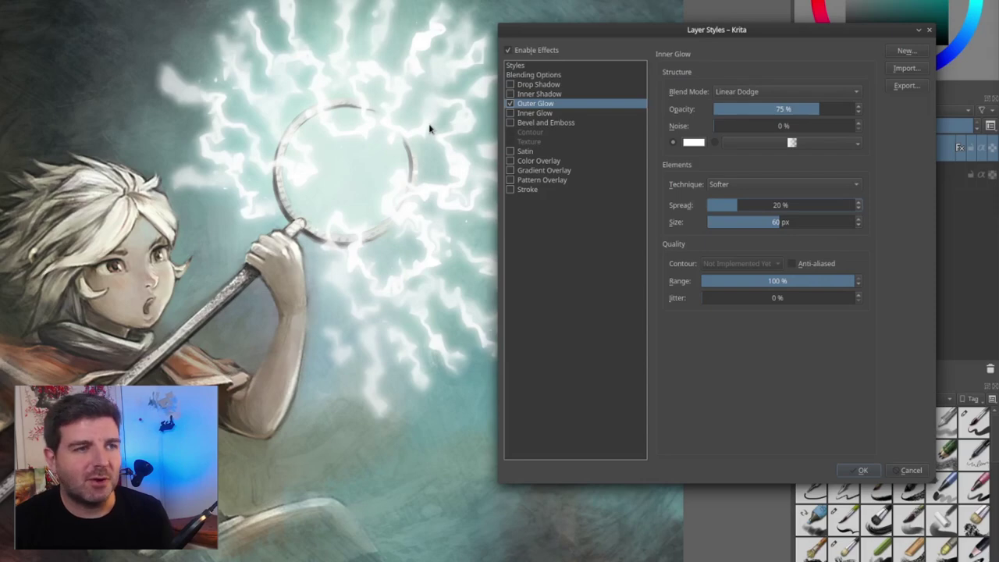
click(739, 92)
click(737, 52)
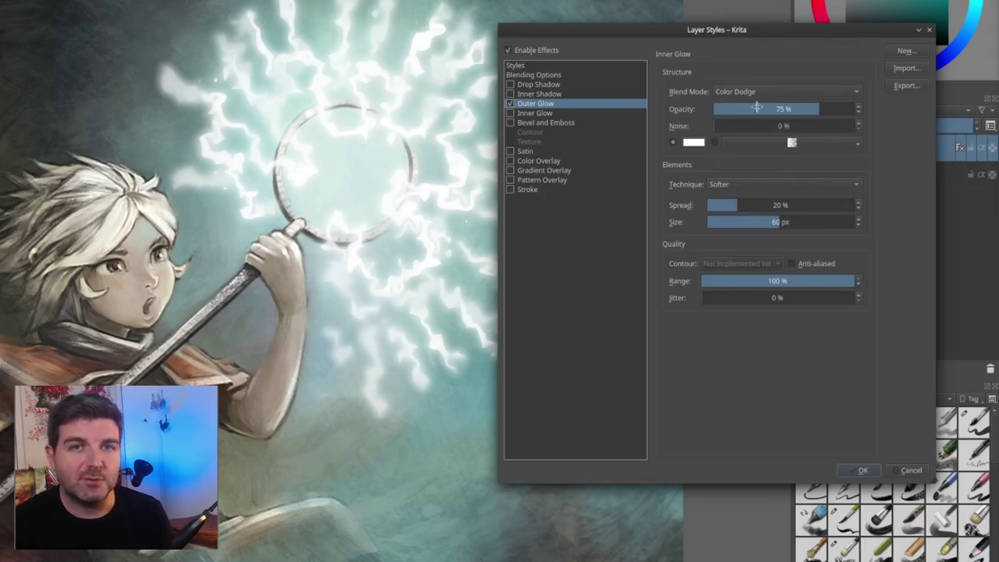
Change the outer glow colour from white to a soft teal.
click(693, 144)
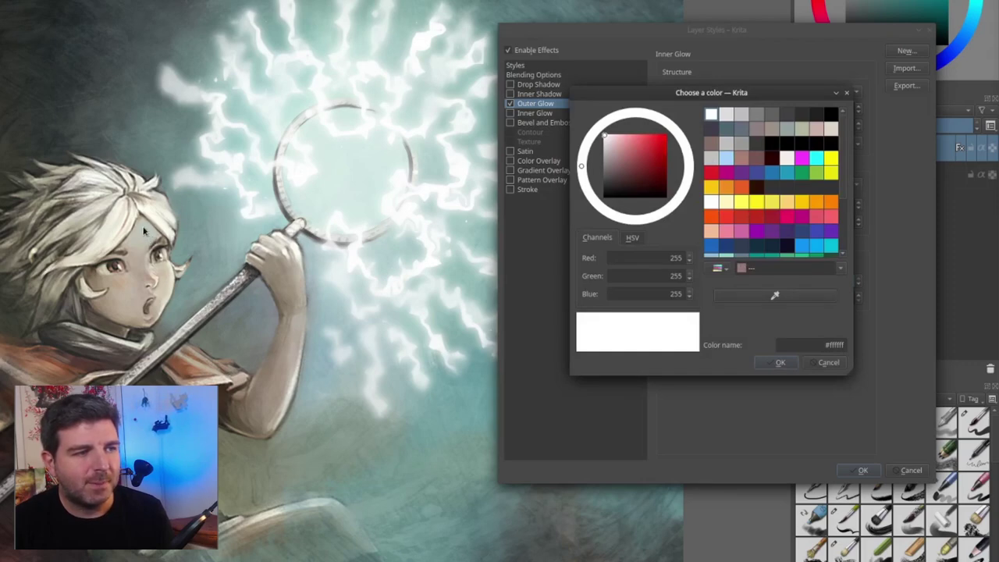
click(654, 151)
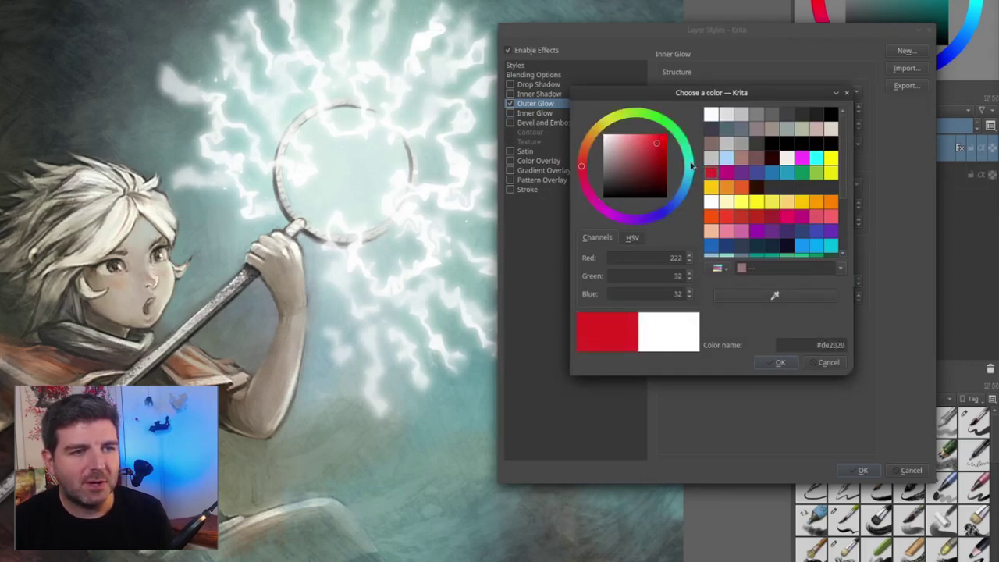
click(690, 175)
drag(689, 174, 622, 152)
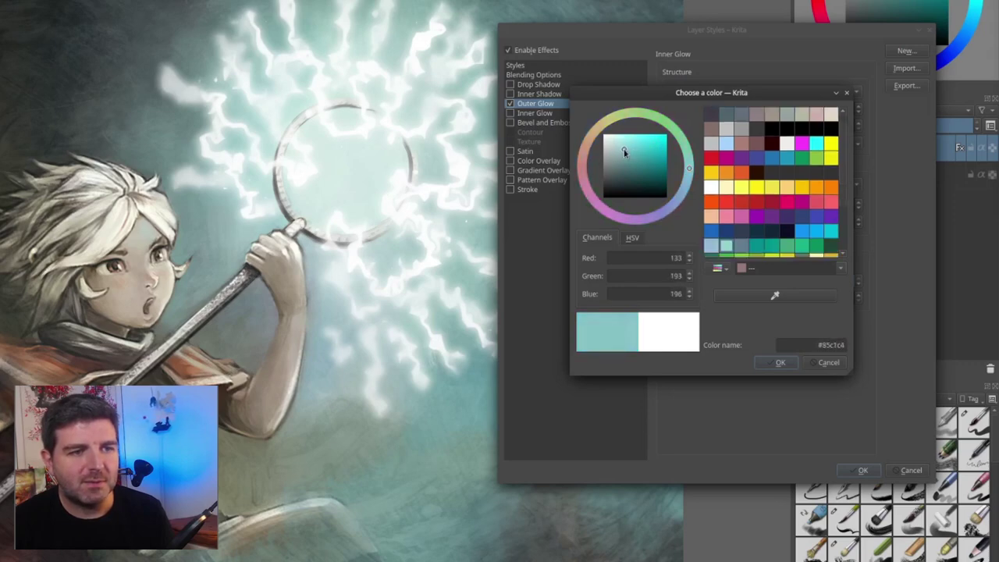
drag(625, 152, 621, 152)
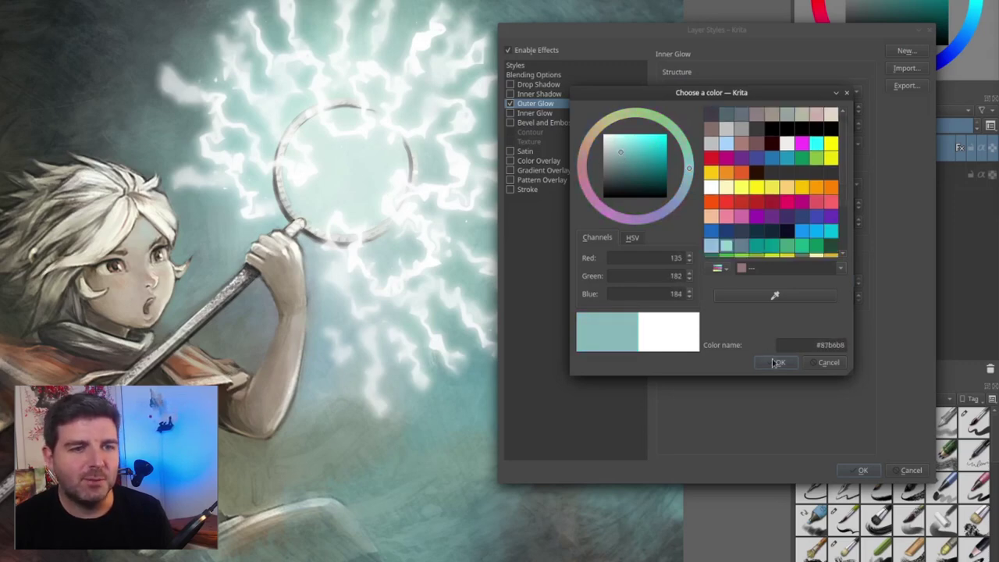
click(778, 363)
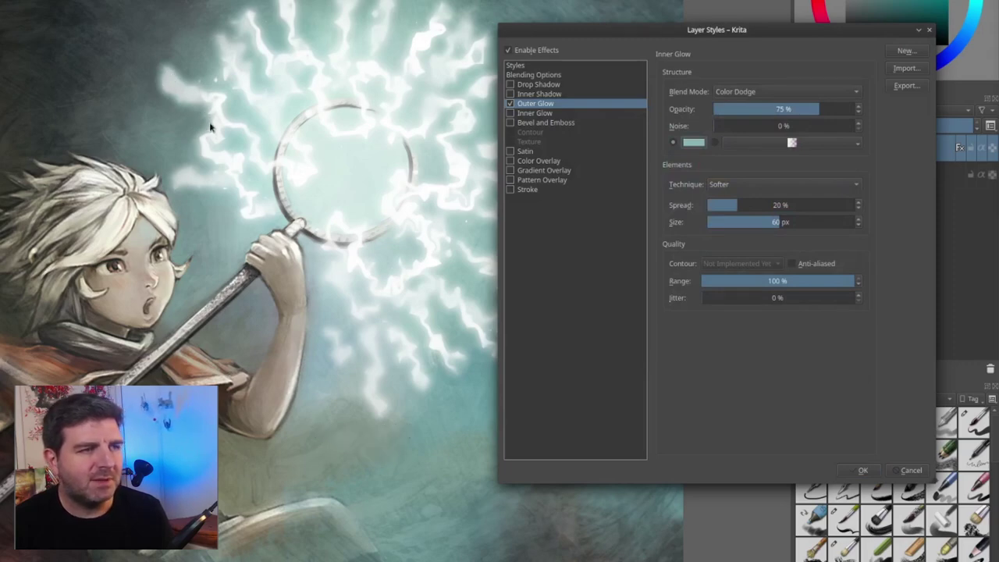
Make the teal glow more saturated and apply the layer style.
click(696, 144)
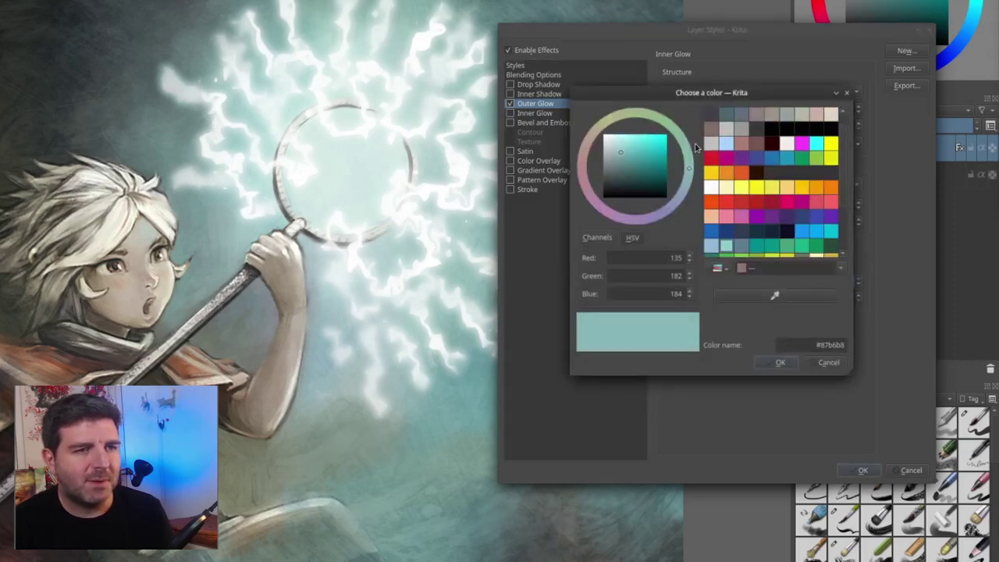
drag(627, 152, 637, 153)
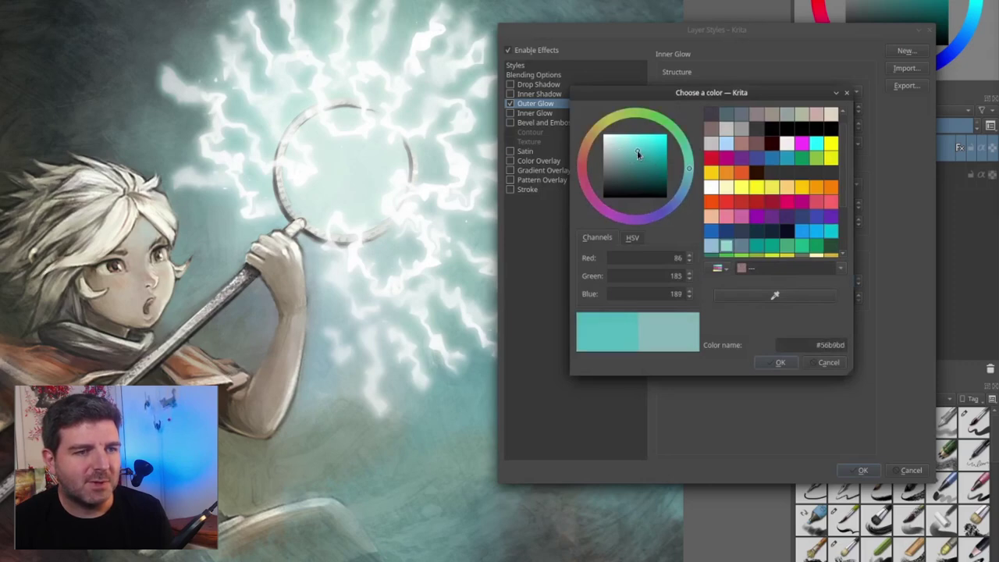
click(777, 363)
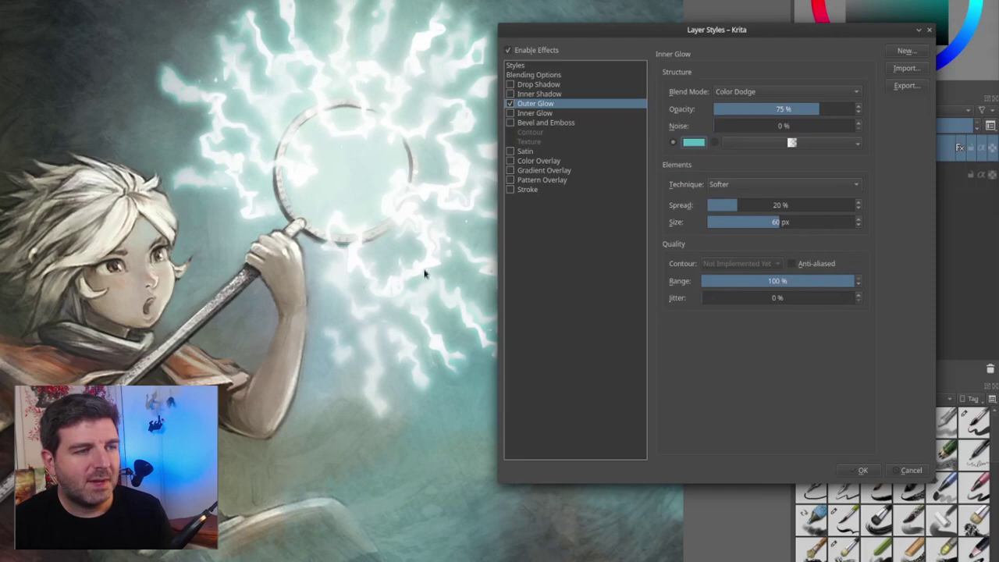
click(860, 470)
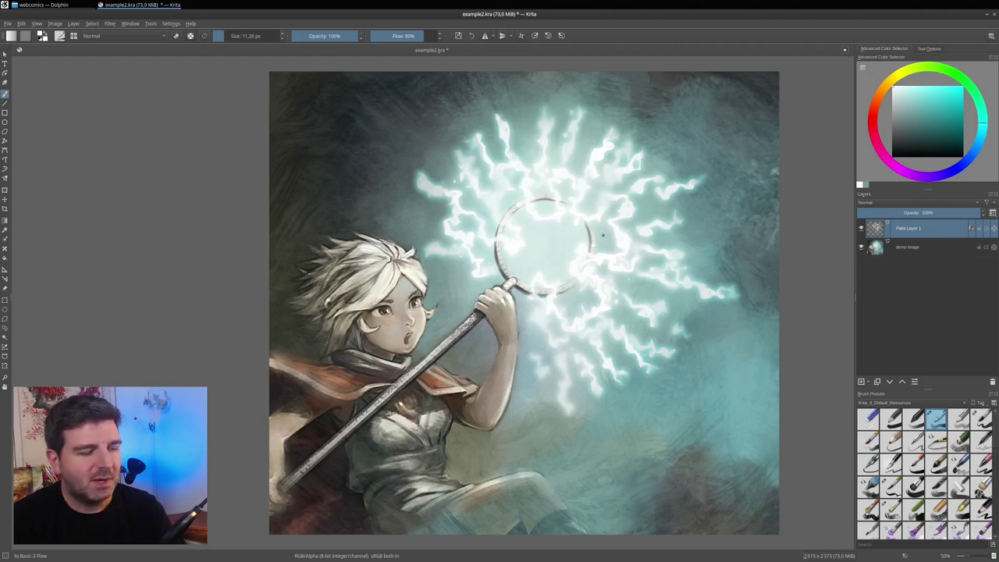
Toggle eraser mode with E and paint a short bright stroke into the burst.
key(e)
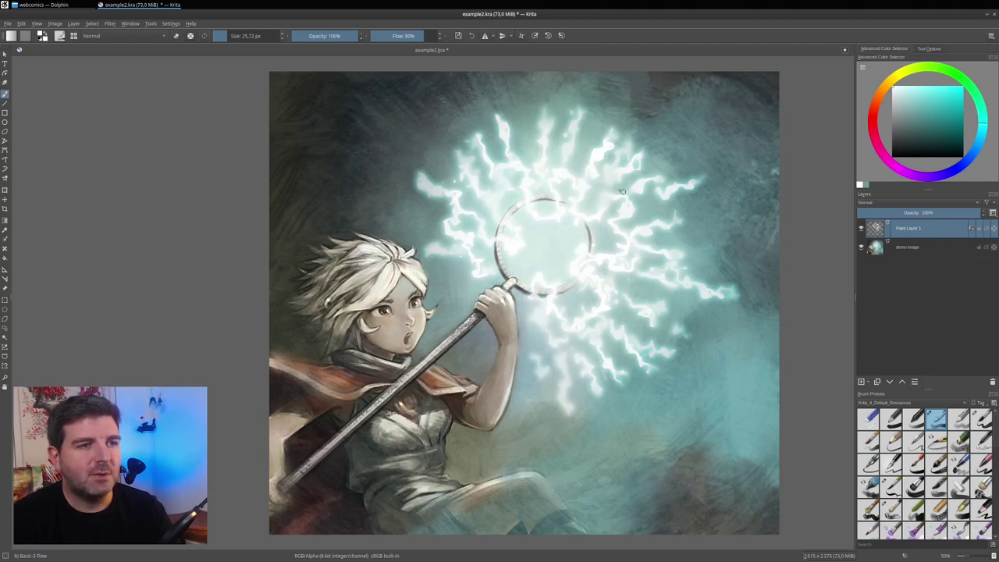
drag(657, 189, 649, 202)
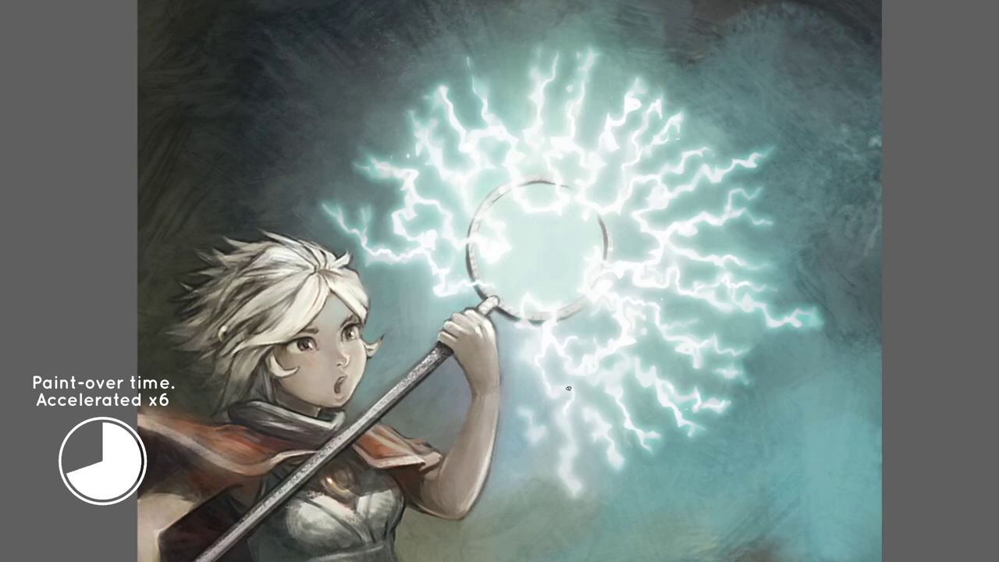
Paint a soft white glow inside the staff ring with a larger brush.
mouse_move(539, 234)
mouse_down()
mouse_move(551, 261)
mouse_move(531, 244)
mouse_move(545, 231)
mouse_move(536, 228)
mouse_move(557, 231)
mouse_move(568, 258)
mouse_move(550, 270)
mouse_move(552, 238)
mouse_move(523, 247)
mouse_up()
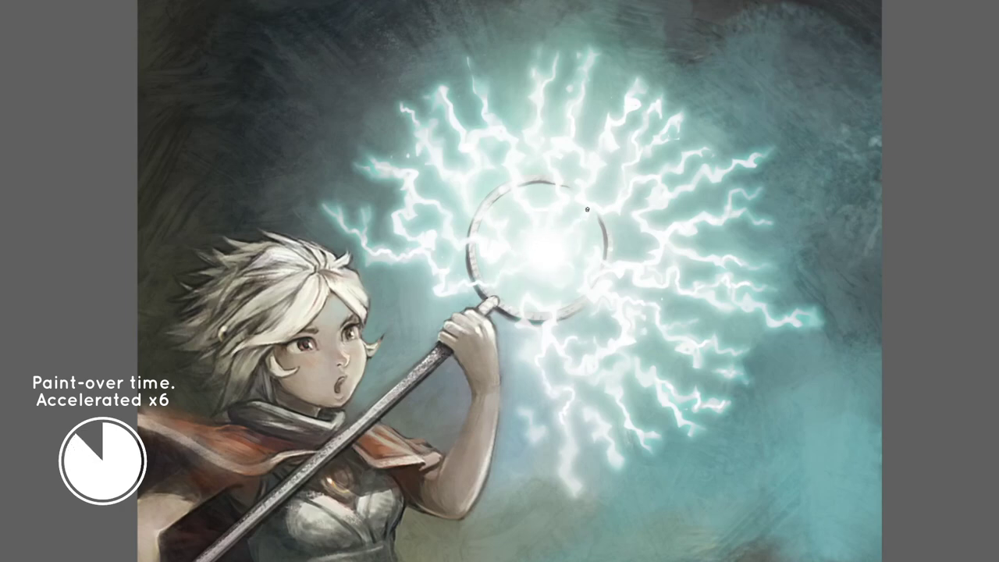